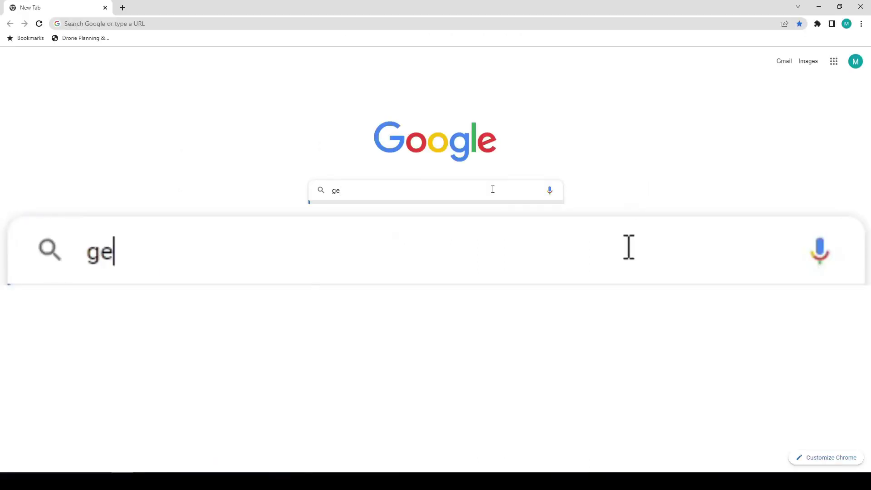
# Step: Load geo-intel.xyz in Chrome and centre the map on your current location
pyautogui.write('ntel.x')
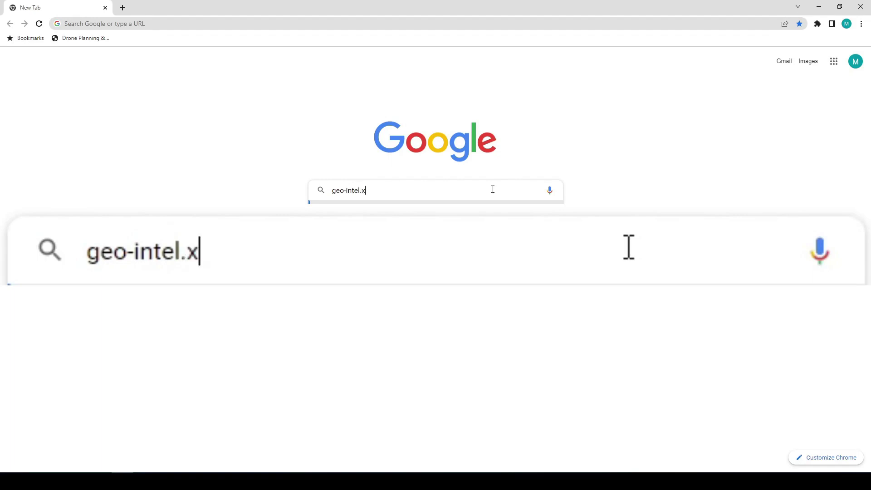
pyautogui.write('yz')
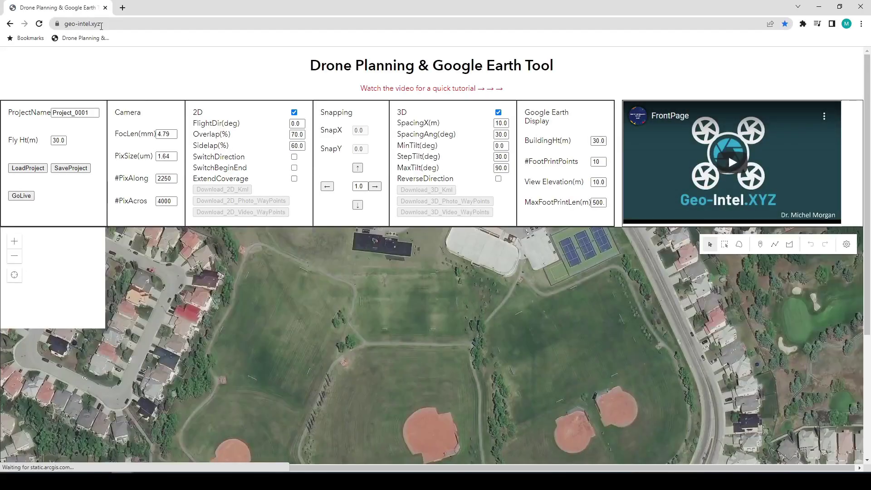
pyautogui.click(14, 275)
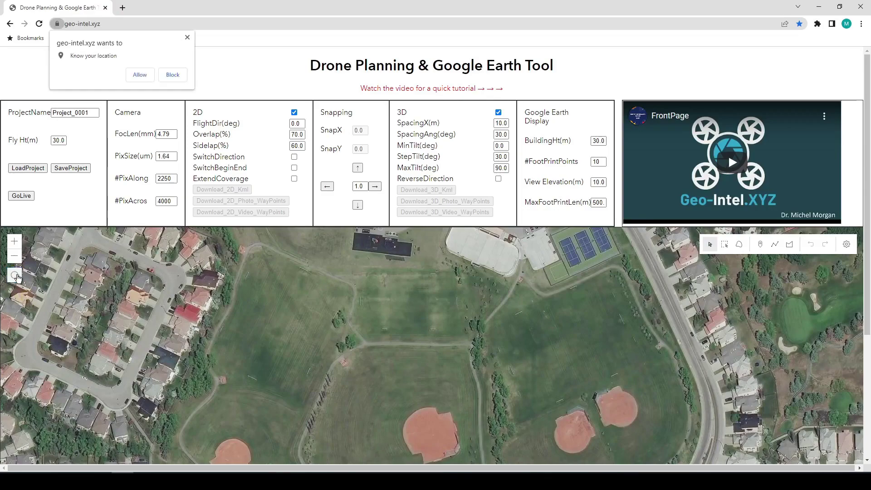
# Step: Allow the site to use your location so the map can show the mall area
pyautogui.click(138, 75)
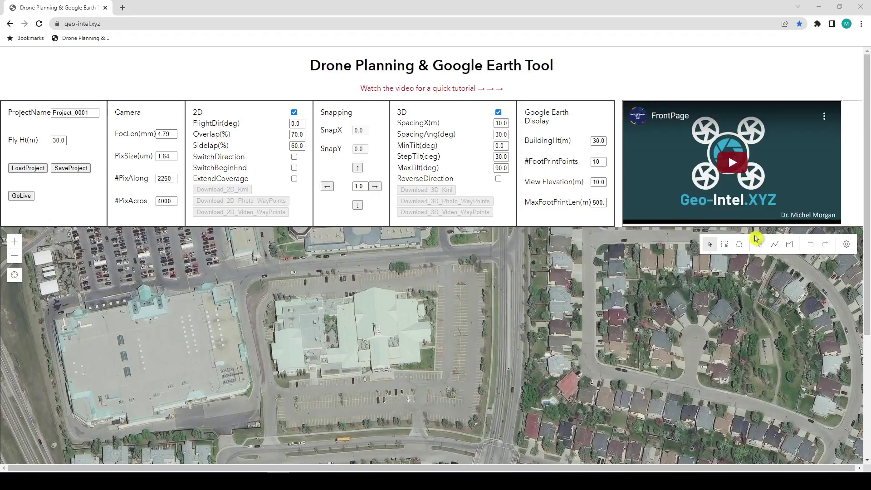
# Step: Trace the mall's corners into a closed red polygon and drop a marker below its lower-right corner
pyautogui.scroll(-4, 728, 154)
pyautogui.scroll(2, 414, 101)
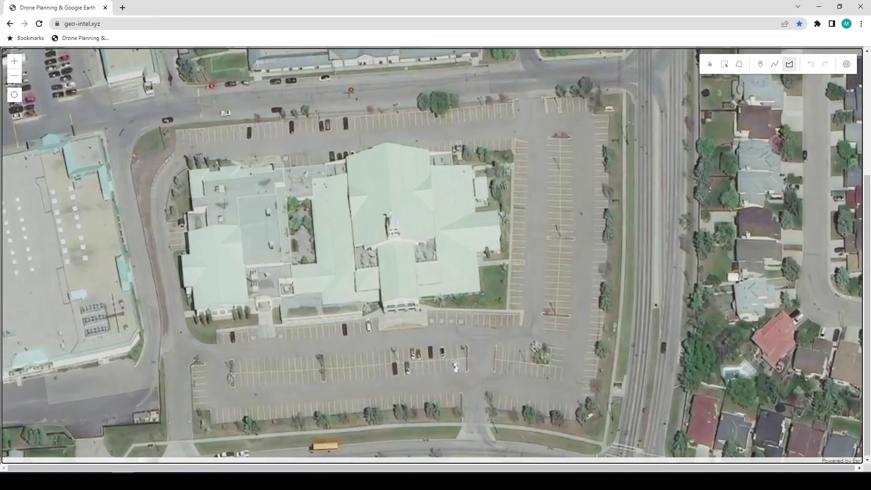
pyautogui.scroll(-1, 454, 204)
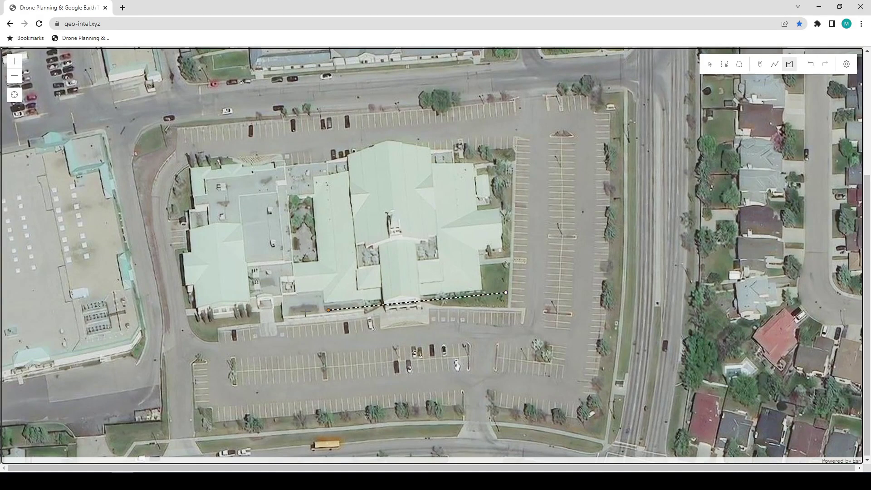
pyautogui.click(188, 326)
pyautogui.click(176, 162)
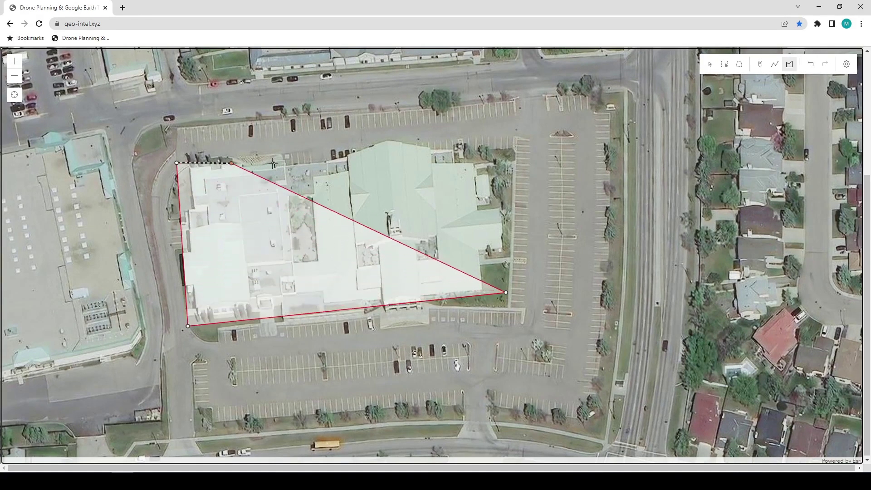
pyautogui.doubleClick(498, 141)
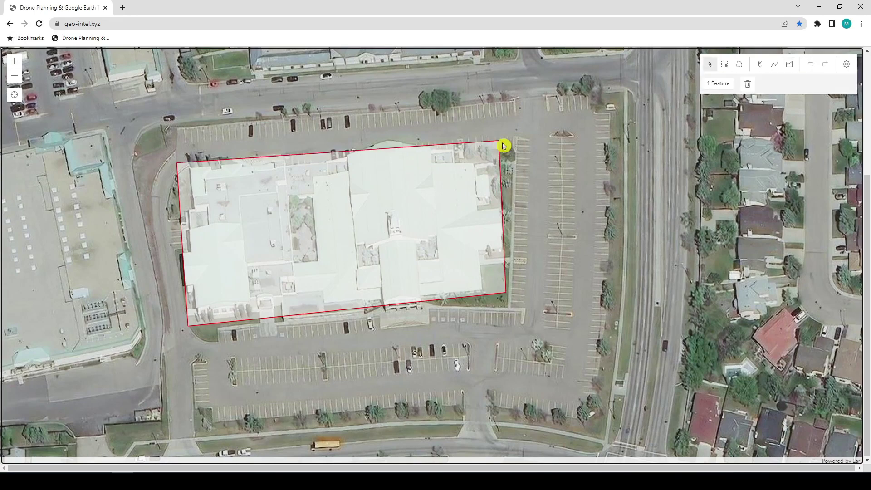
pyautogui.click(761, 66)
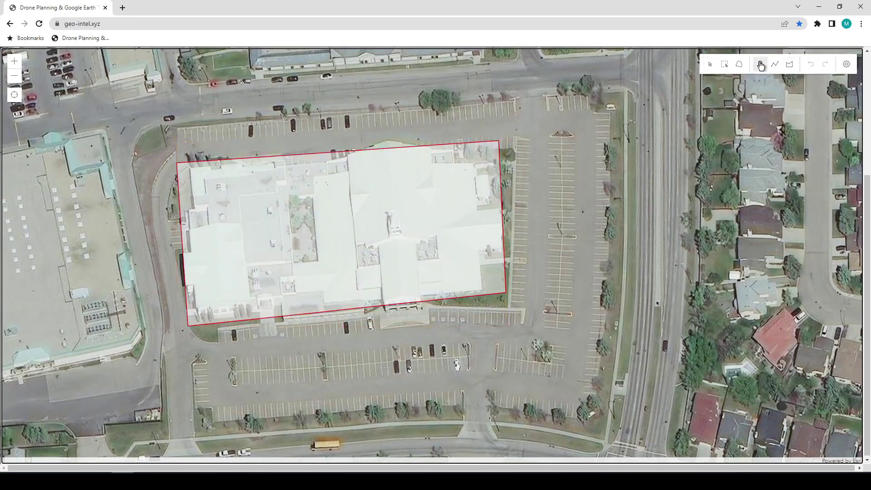
pyautogui.click(513, 310)
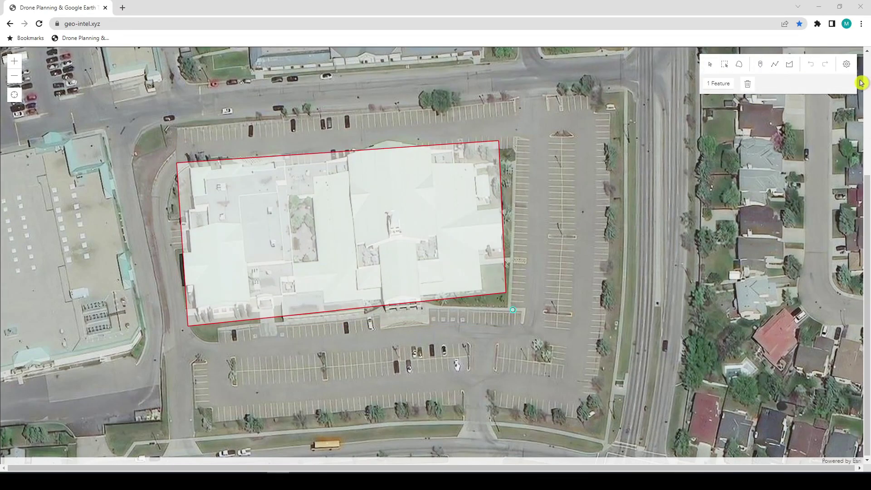
# Step: Set Fly Ht to 35 m and generate the live 2D waypoint grid with GoLive
pyautogui.scroll(4, 867, 83)
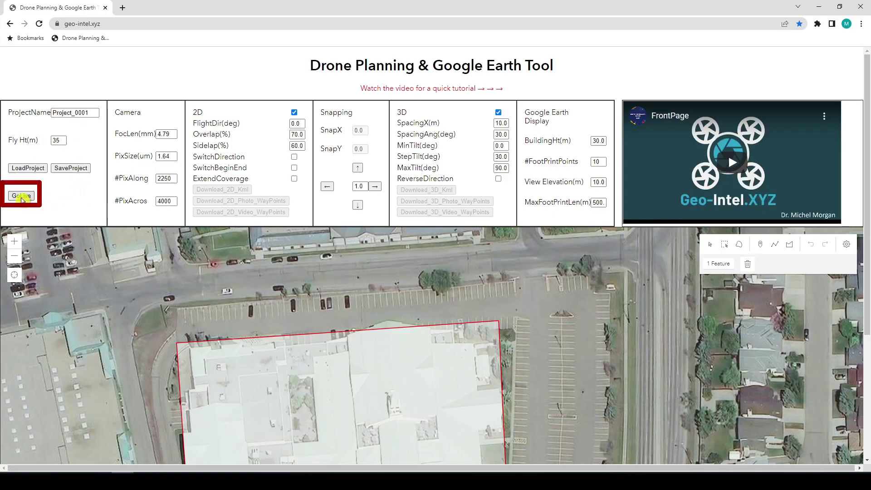
pyautogui.click(21, 195)
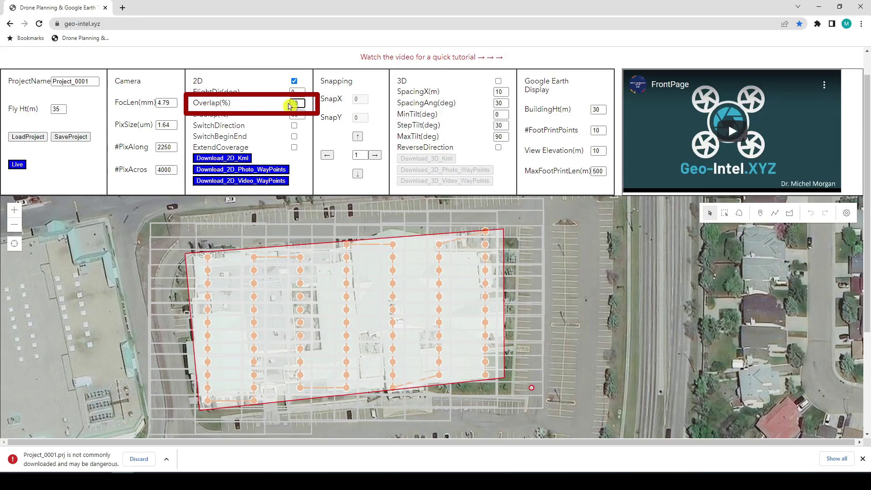
# Step: Set the flight direction to 355° and snap the grid to SnapX -3, SnapY 2
pyautogui.click(302, 114)
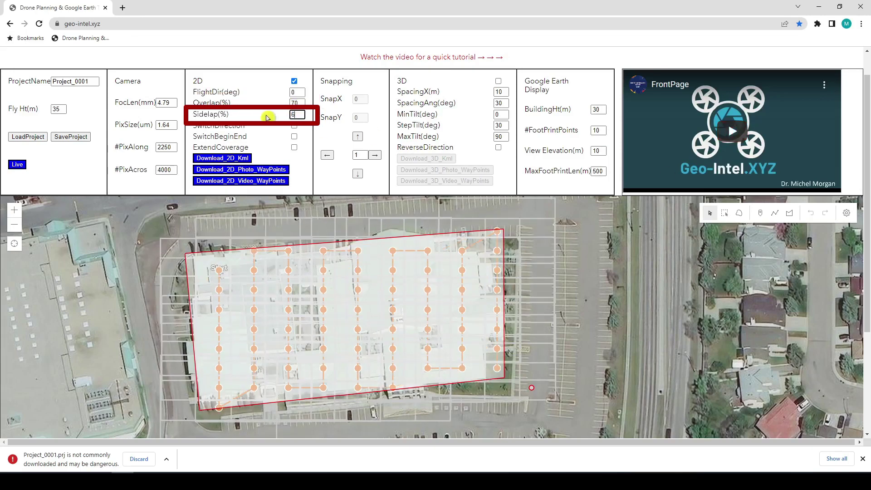
pyautogui.doubleClick(292, 92)
pyautogui.write('355')
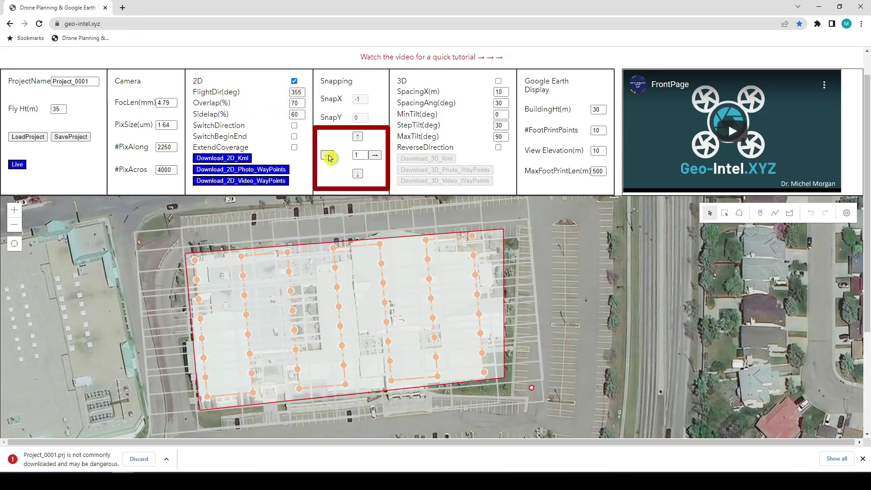
pyautogui.click(327, 155)
pyautogui.click(357, 137)
pyautogui.click(328, 155)
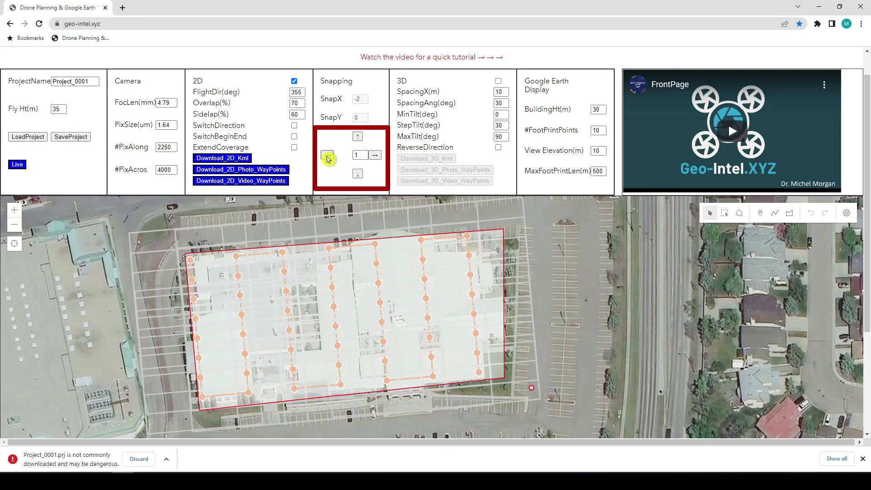
pyautogui.click(327, 155)
pyautogui.click(358, 136)
pyautogui.click(375, 155)
pyautogui.click(327, 155)
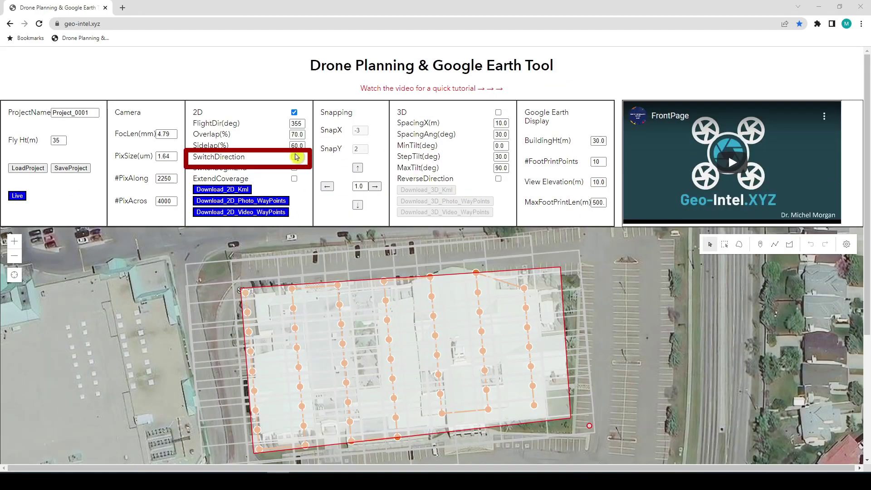
# Step: Test the SwitchDirection, SwitchBeginEnd and ExtendCoverage toggles, leaving extended coverage off
pyautogui.click(295, 157)
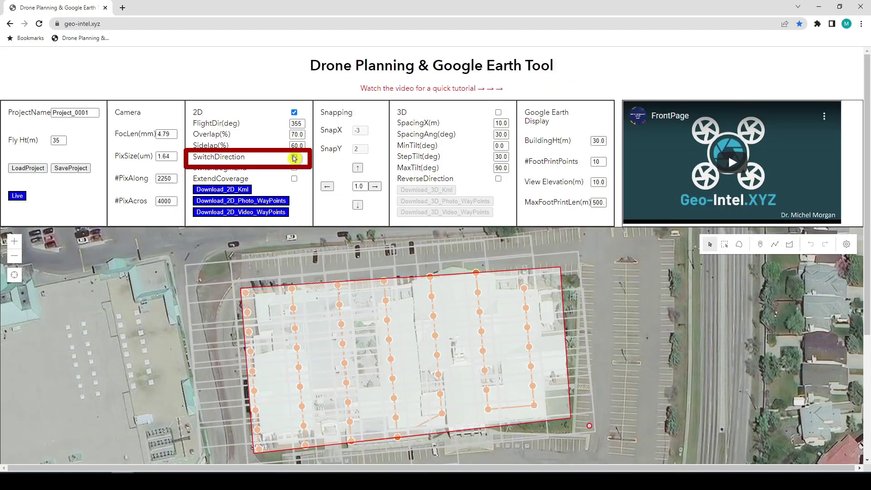
pyautogui.click(295, 167)
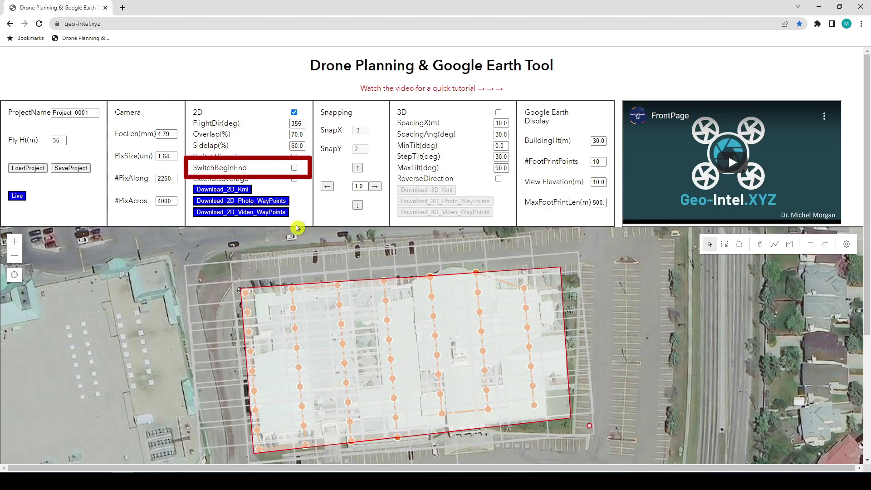
pyautogui.click(295, 168)
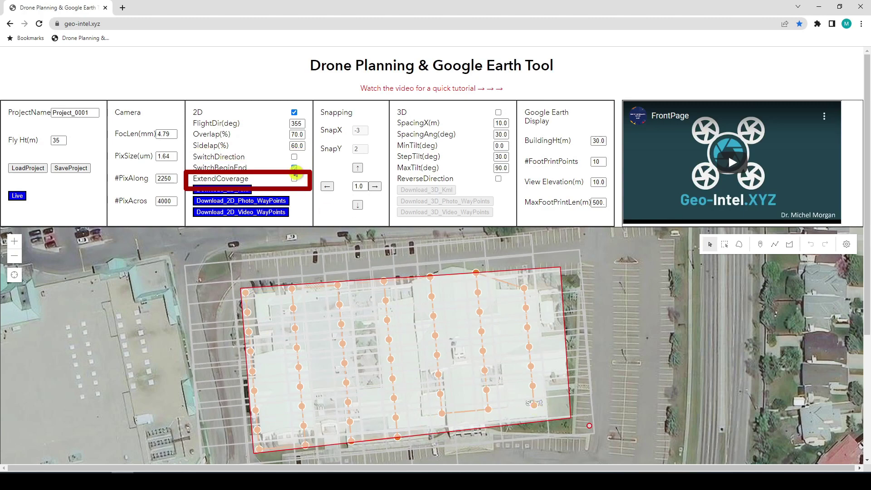
pyautogui.click(295, 178)
pyautogui.scroll(-1, 304, 261)
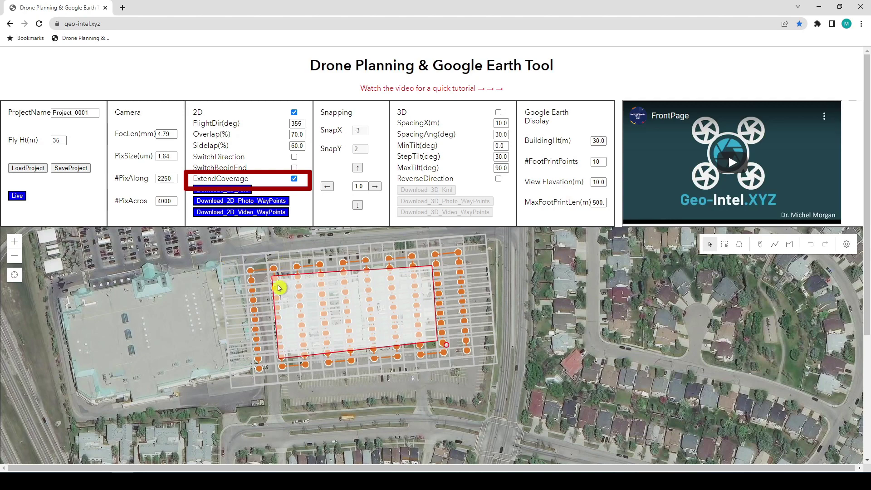
pyautogui.click(294, 181)
# Step: Download Project_0001_2D.kml plus the 2D photo and video waypoint CSVs, keeping each file
pyautogui.scroll(-1, 294, 182)
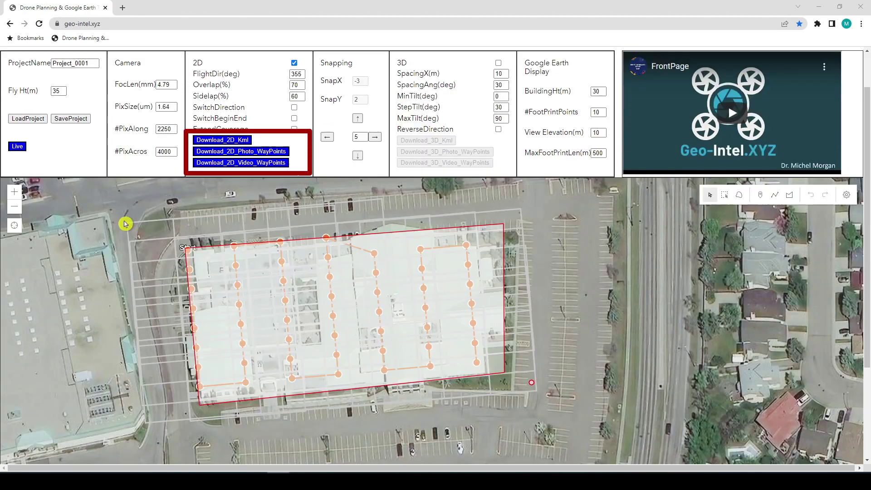
pyautogui.click(267, 140)
pyautogui.click(358, 229)
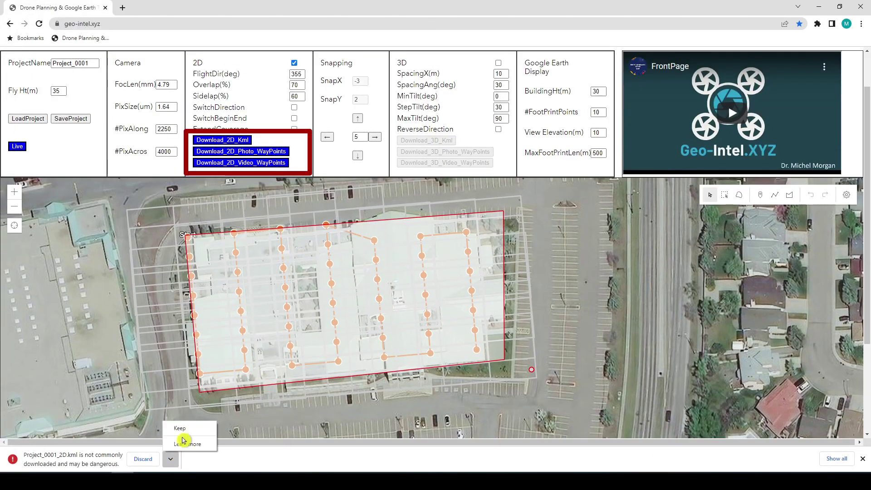
pyautogui.click(254, 153)
pyautogui.click(359, 230)
pyautogui.click(286, 163)
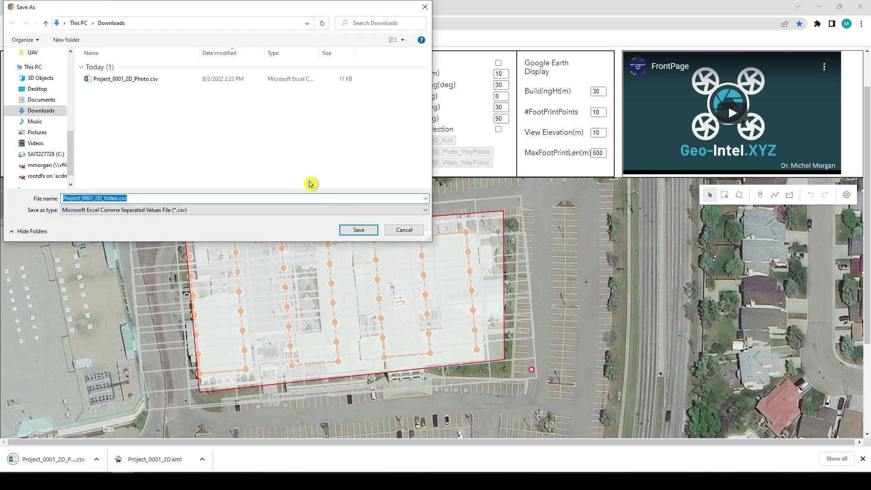
pyautogui.click(359, 230)
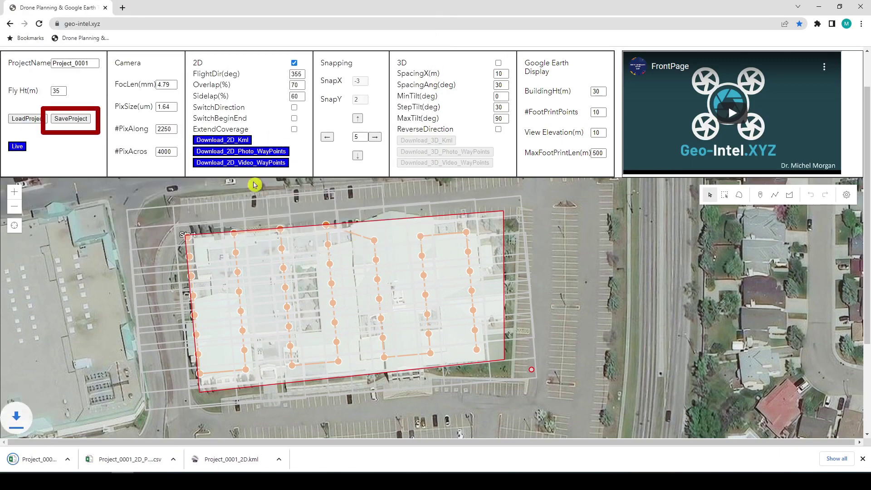
# Step: Save the whole project as Project_0001.prj
pyautogui.click(68, 124)
pyautogui.click(358, 230)
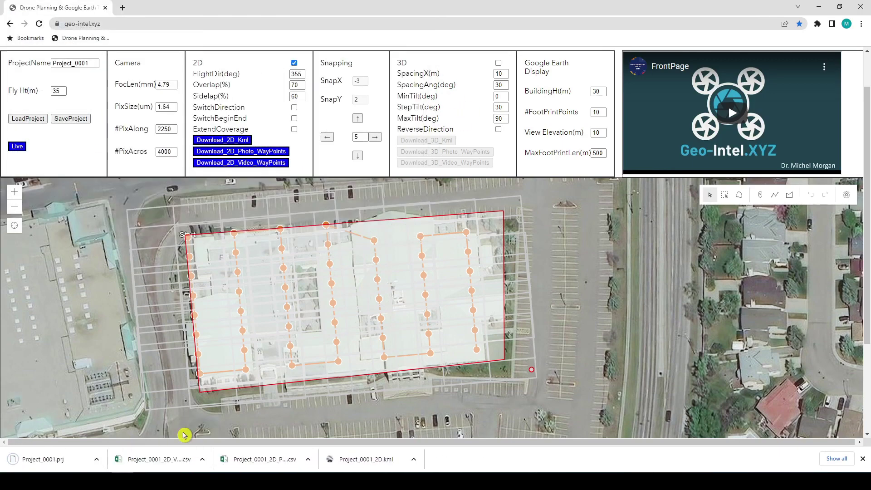
pyautogui.click(122, 8)
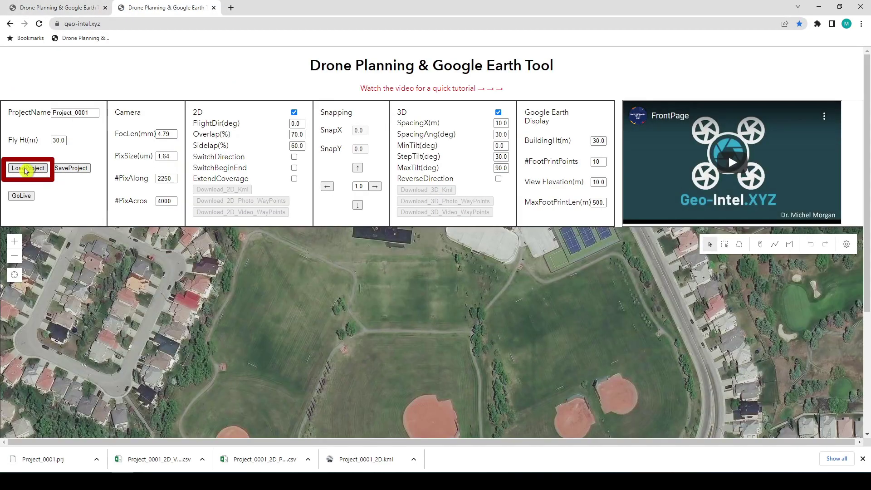
# Step: Load the saved Project_0001.prj and regenerate the live flight grid
pyautogui.click(27, 167)
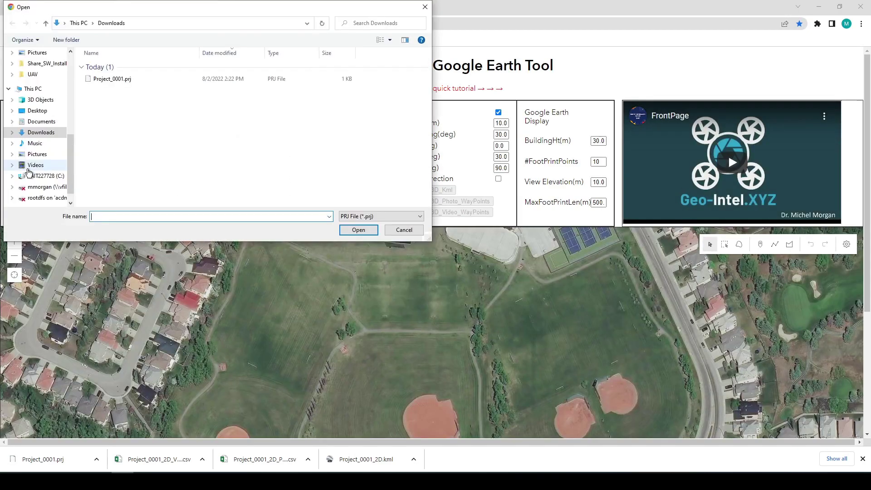
pyautogui.doubleClick(108, 78)
pyautogui.click(18, 196)
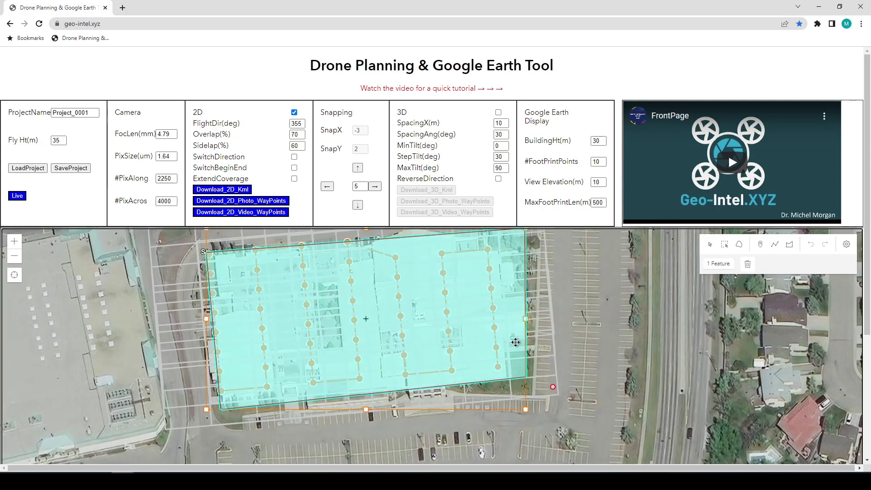
# Step: Select the building outline for corner editing, then reselect the mall survey polygon
pyautogui.click(632, 363)
pyautogui.click(419, 391)
pyautogui.click(420, 391)
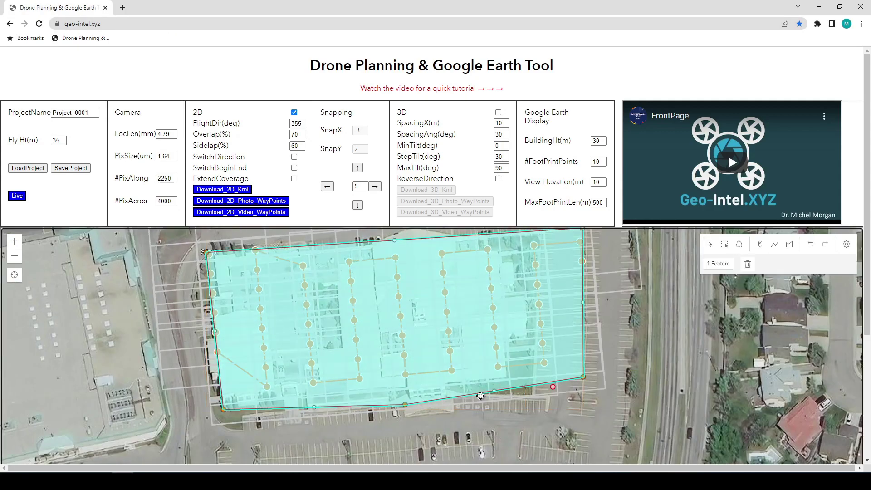
pyautogui.click(126, 379)
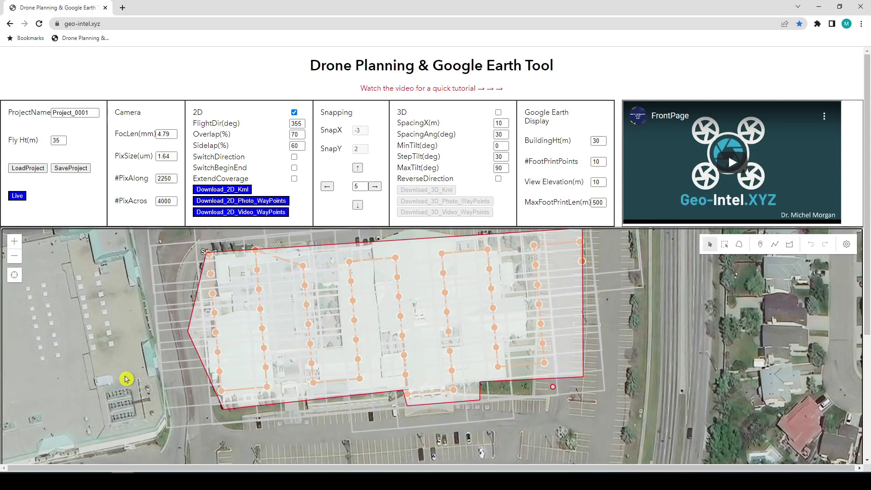
pyautogui.click(189, 335)
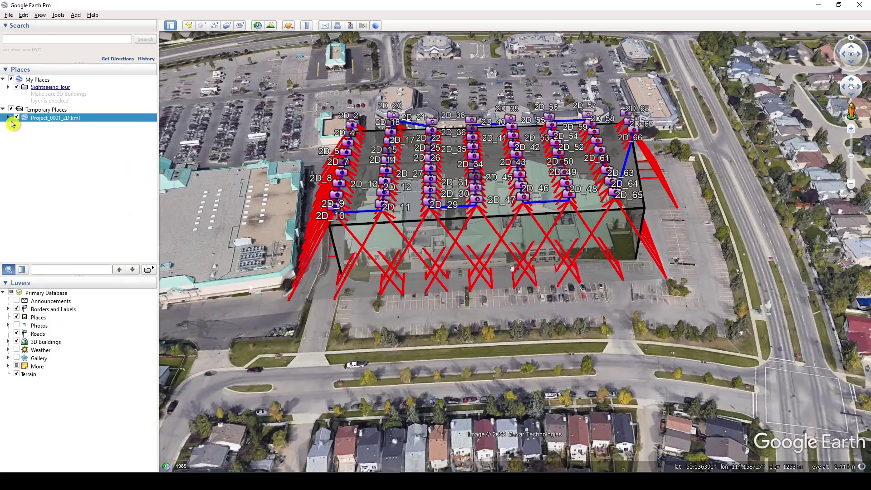
# Step: Play the Project_0001_2D.kml 'Play me!' tour and orbit the 3D view around the mall
pyautogui.click(8, 117)
pyautogui.doubleClick(43, 127)
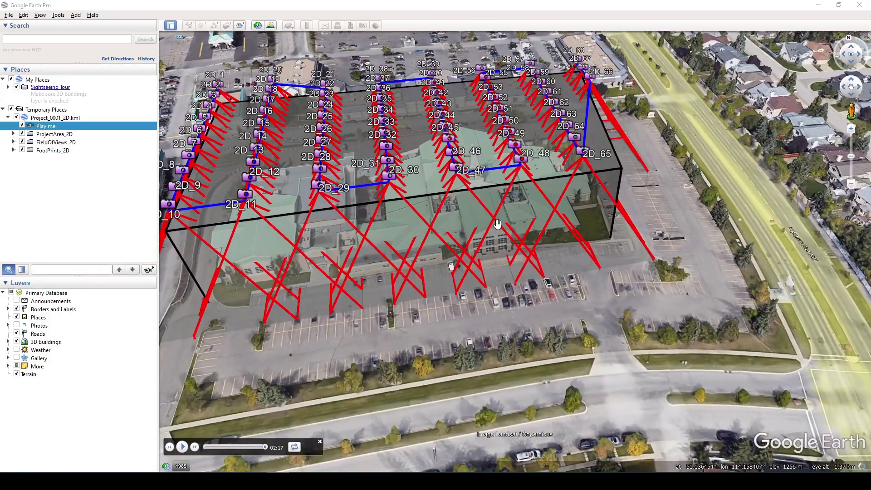
pyautogui.scroll(1, 482, 224)
pyautogui.moveTo(433, 249); pyautogui.dragTo(420, 342)
pyautogui.scroll(-3, 421, 341)
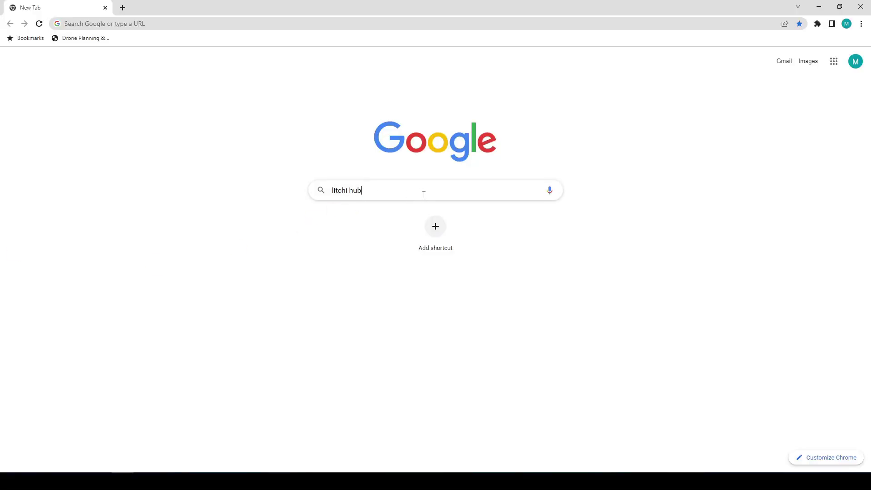
# Step: Search for litchi hub, open Litchi Mission Hub and sign in to the account
pyautogui.press('Return')
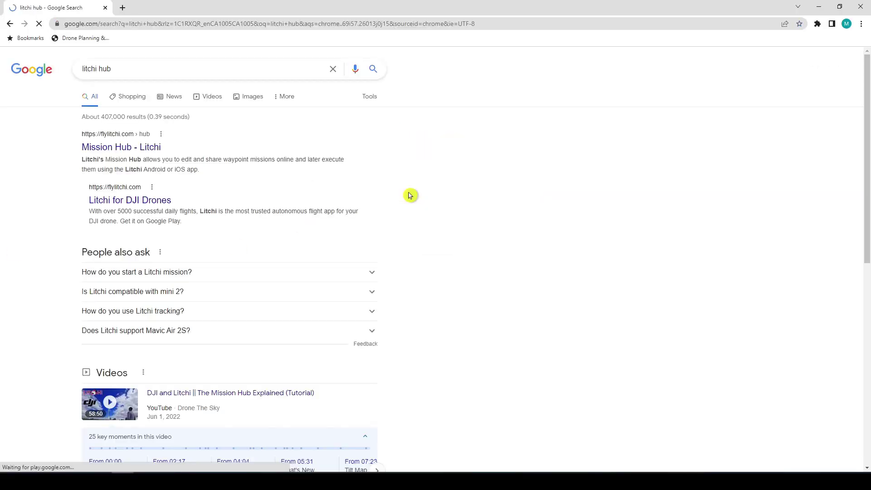
pyautogui.click(128, 146)
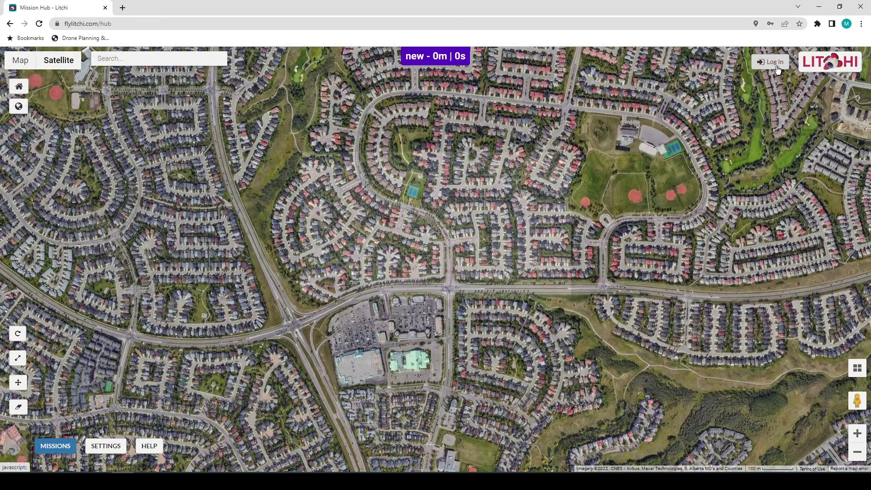
pyautogui.click(770, 62)
pyautogui.click(365, 283)
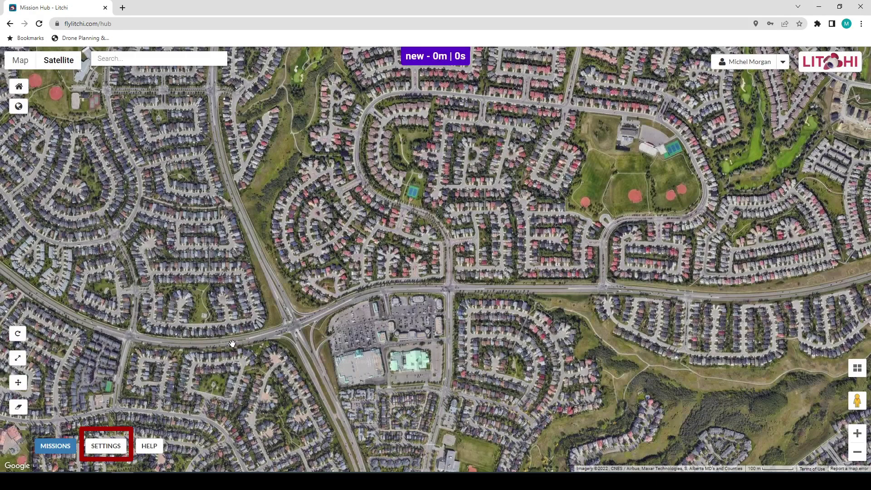
# Step: Set mission defaults to Straight Lines path mode and Interpolate gimbal pitch
pyautogui.click(106, 445)
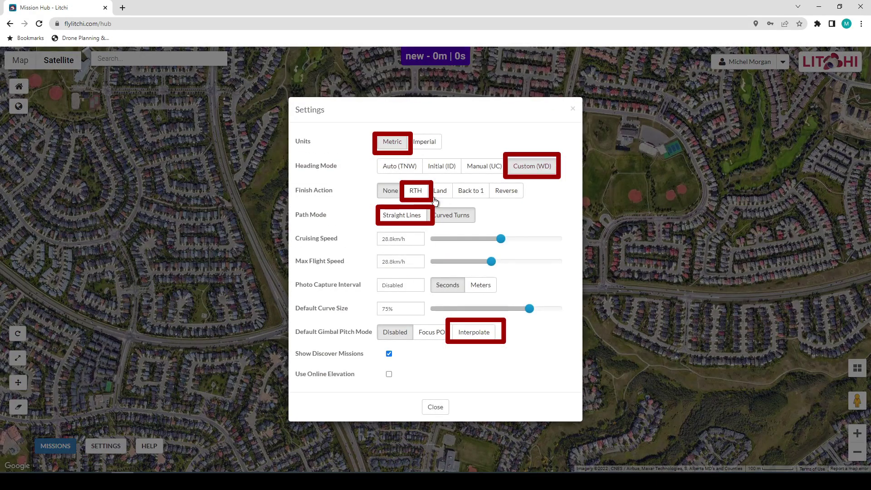
pyautogui.click(416, 216)
pyautogui.click(479, 332)
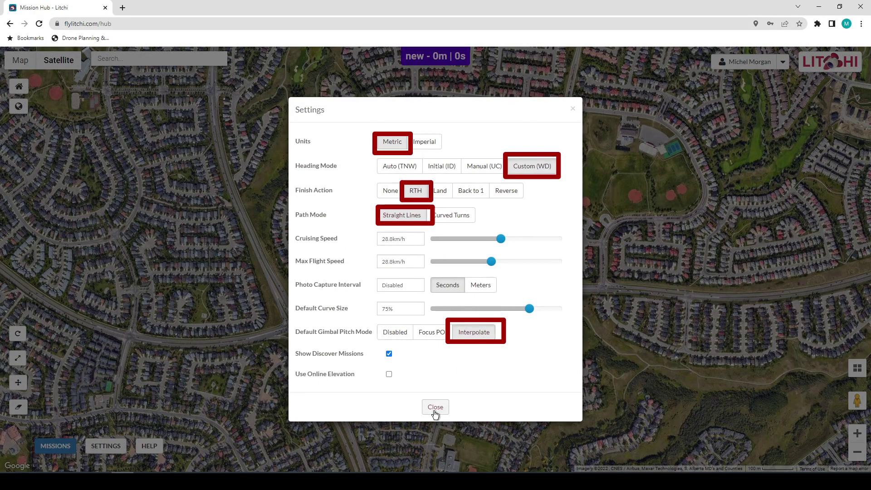
pyautogui.click(435, 408)
# Step: Import Project_0001_2D_Photo.csv into a new Litchi mission
pyautogui.click(55, 445)
pyautogui.click(49, 394)
pyautogui.click(260, 231)
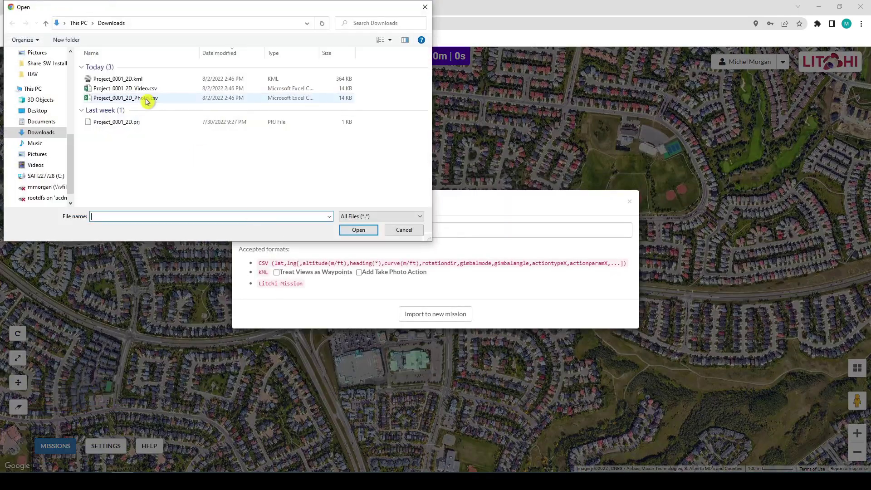
pyautogui.click(154, 97)
pyautogui.click(359, 231)
pyautogui.click(424, 314)
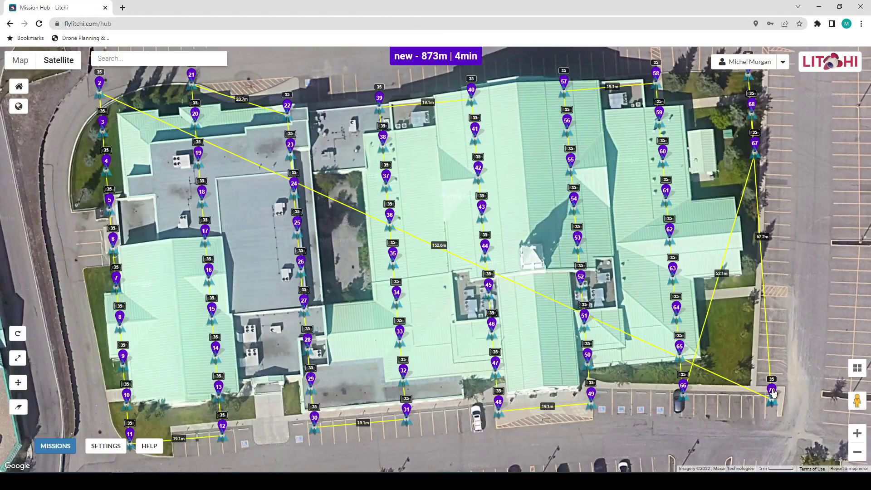
# Step: Step through the first imported waypoints' settings and actions
pyautogui.click(111, 217)
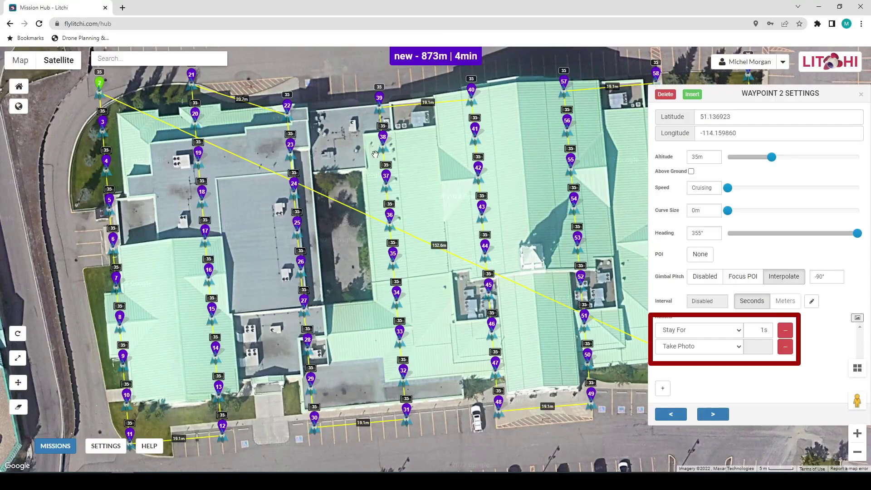
pyautogui.click(713, 414)
pyautogui.click(671, 414)
pyautogui.click(671, 414)
pyautogui.click(670, 413)
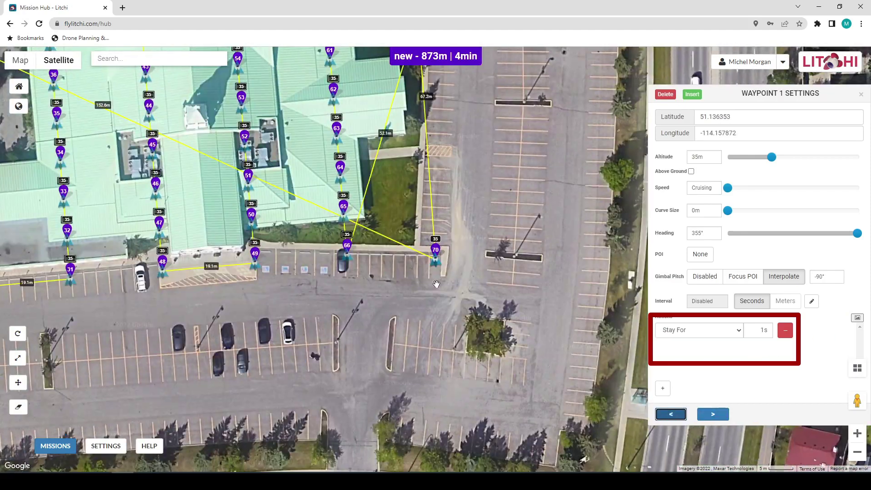
pyautogui.click(50, 446)
# Step: Save the photo mission as FHA_2D_Photos
pyautogui.click(50, 383)
pyautogui.click(377, 201)
pyautogui.write('FHA_2D_Photos')
pyautogui.press('Return')
# Step: Start a new mission and import the 2D video waypoints CSV into it
pyautogui.click(18, 407)
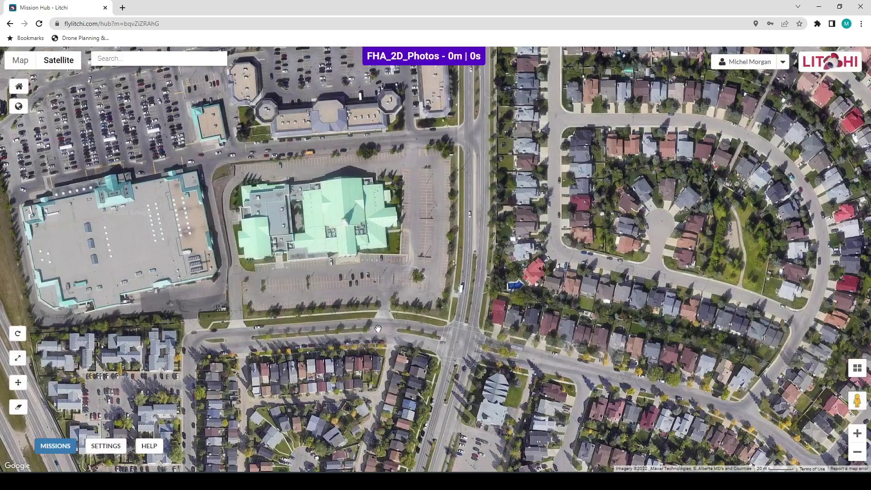
pyautogui.click(106, 446)
pyautogui.click(436, 407)
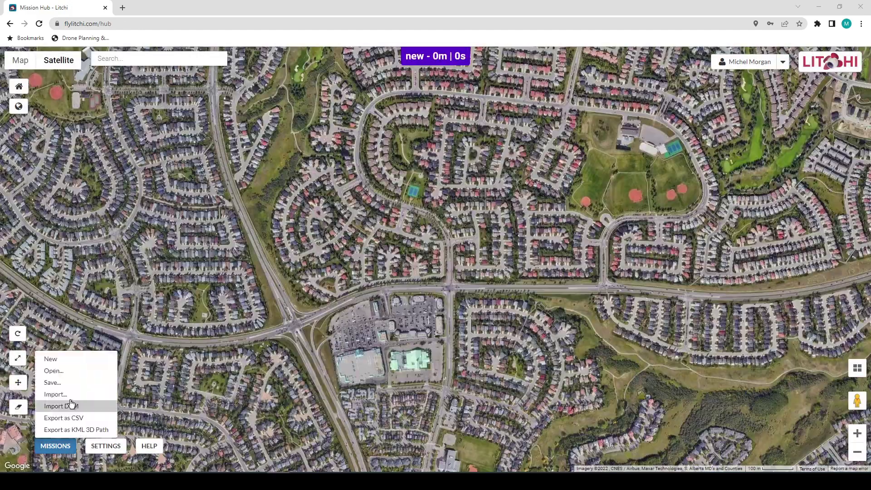
pyautogui.click(50, 404)
pyautogui.click(265, 230)
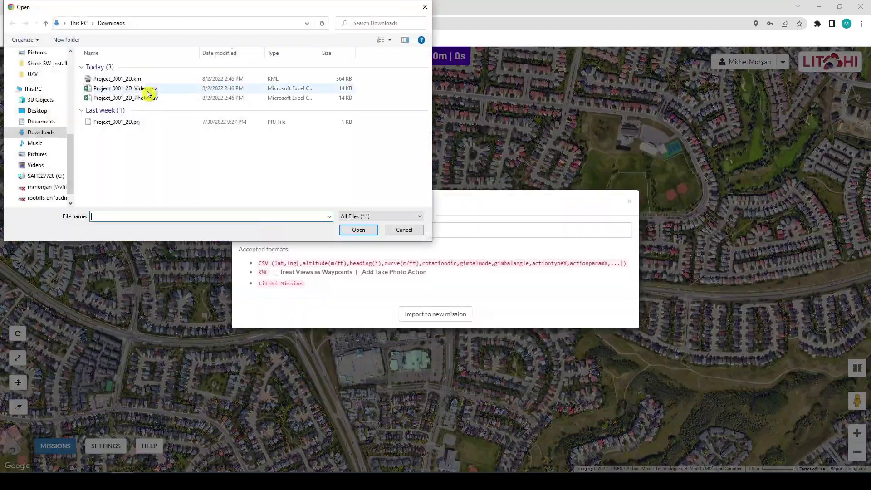
pyautogui.doubleClick(150, 89)
pyautogui.click(435, 314)
# Step: Pan to the last waypoints and save the video mission as FHA_2D_Video
pyautogui.scroll(5, 391, 263)
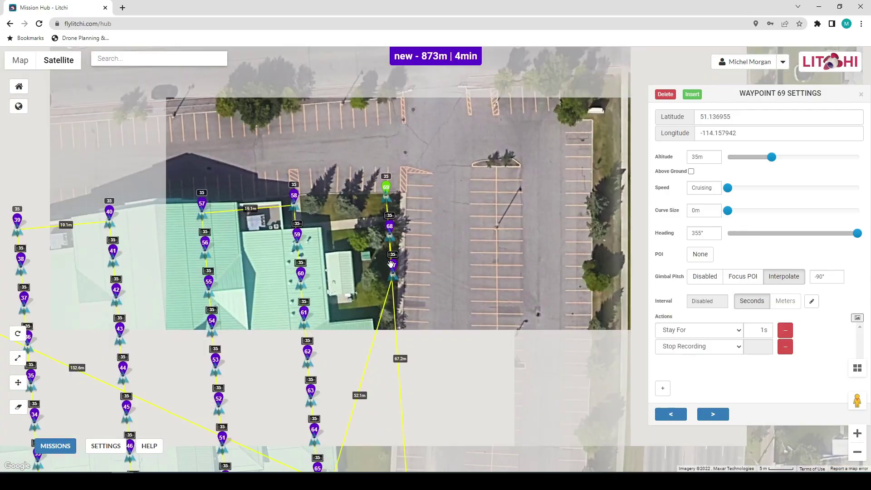
pyautogui.moveTo(391, 263); pyautogui.dragTo(403, 93)
pyautogui.hotkey('ctrl', 's')
pyautogui.write('FHA_2D_Video')
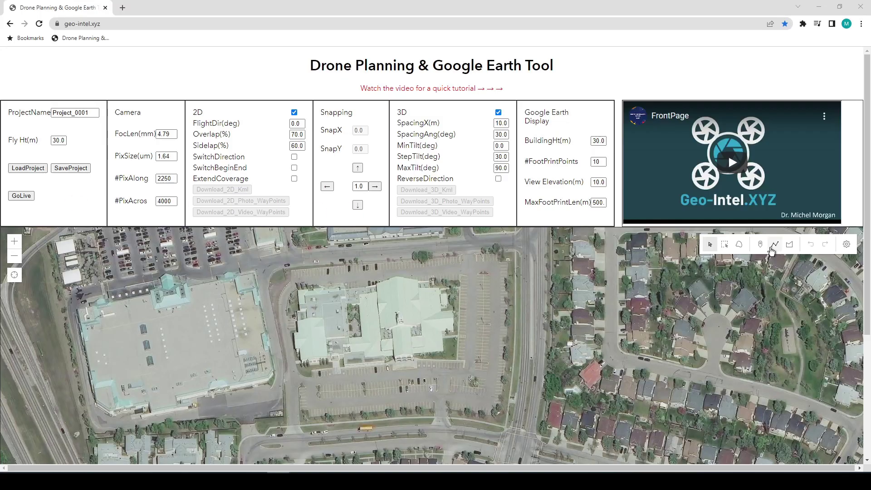
# Step: Draw a closed polygon around the mall and its surrounding parking lot
pyautogui.click(775, 244)
pyautogui.scroll(-4, 383, 54)
pyautogui.scroll(2, 383, 54)
pyautogui.click(453, 322)
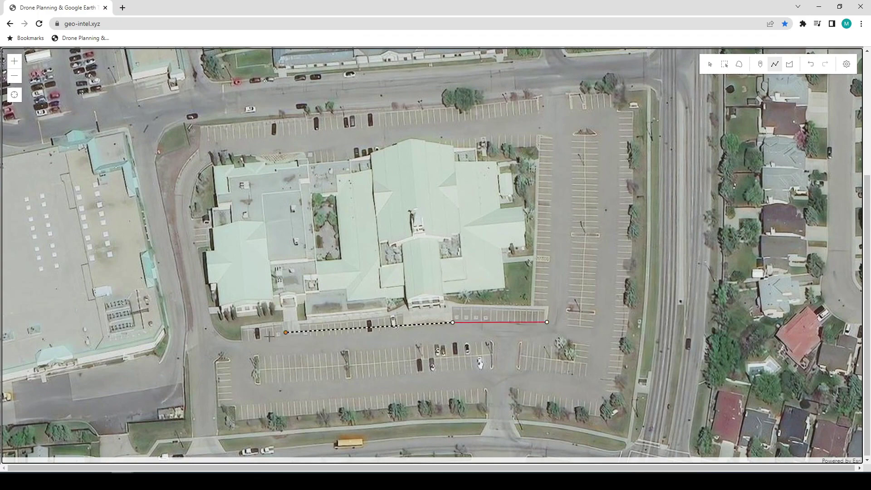
pyautogui.click(201, 343)
pyautogui.click(184, 190)
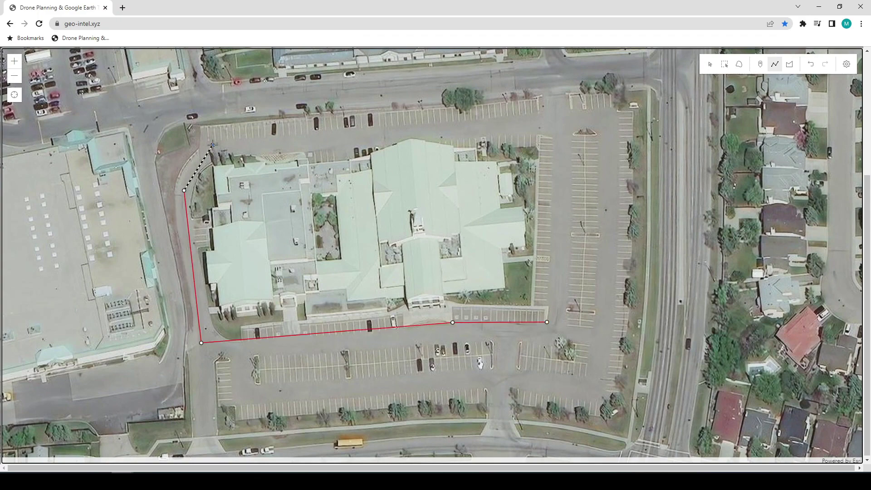
pyautogui.click(307, 151)
pyautogui.click(554, 135)
pyautogui.click(548, 322)
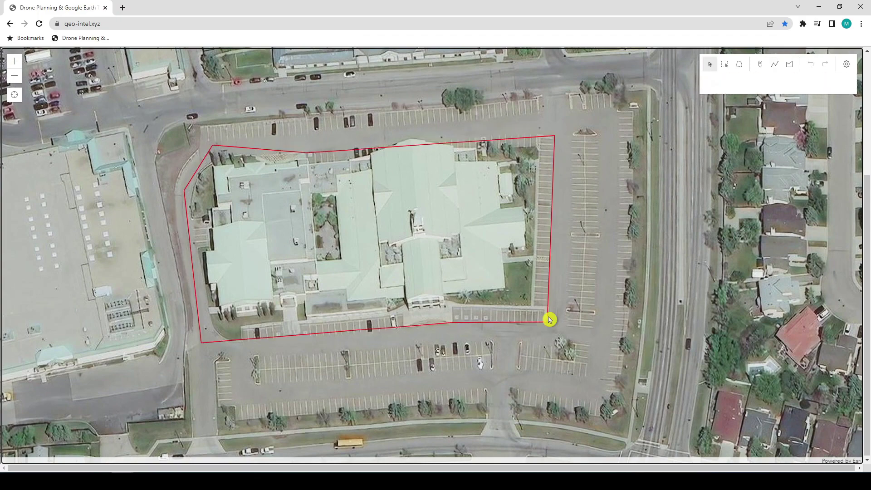
# Step: Set the flying height to 15 m and generate the live 3D perimeter waypoints
pyautogui.scroll(4, 867, 94)
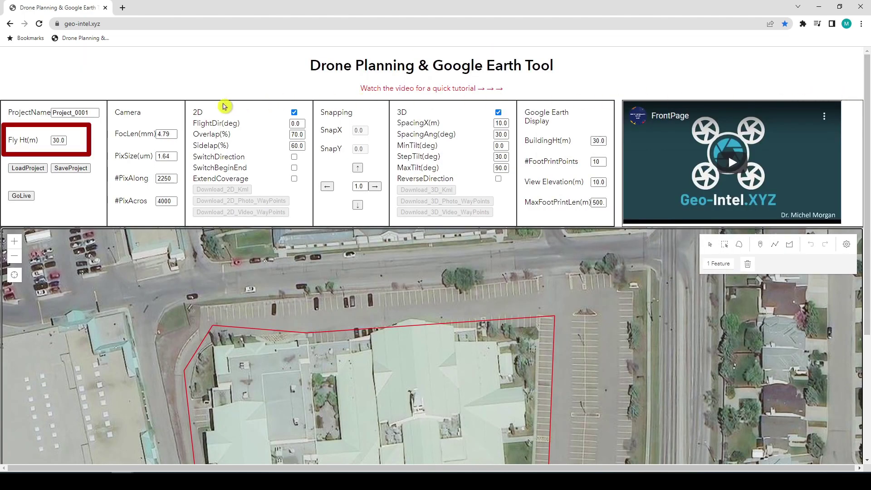
pyautogui.click(54, 141)
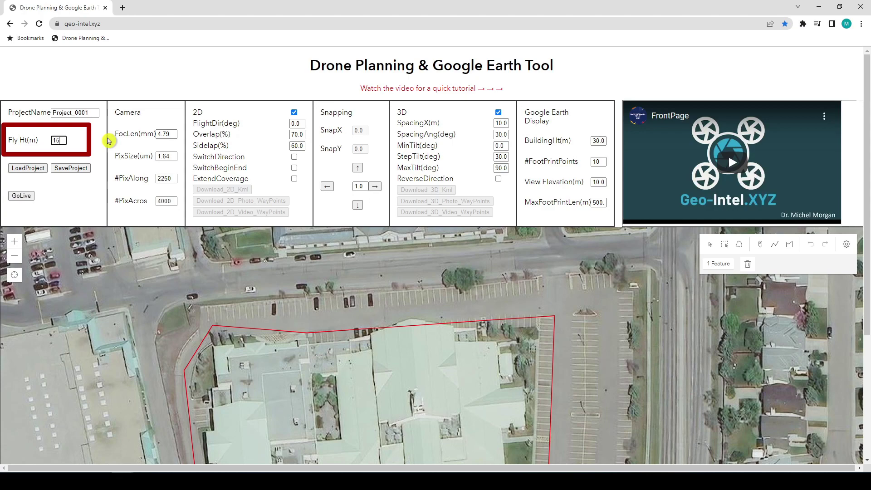
pyautogui.click(18, 195)
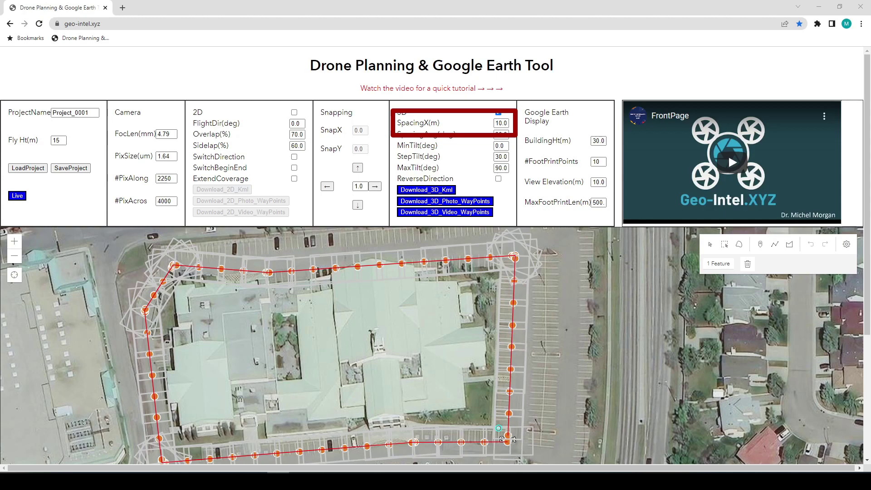
# Step: Download the 3D mission KML plus the 3D photo and video waypoint CSVs
pyautogui.scroll(4, 345, 377)
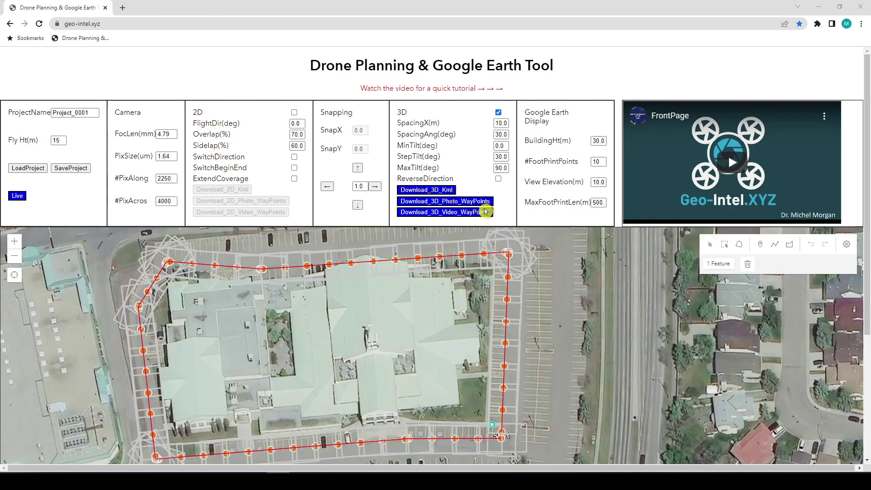
pyautogui.click(451, 190)
pyautogui.click(361, 230)
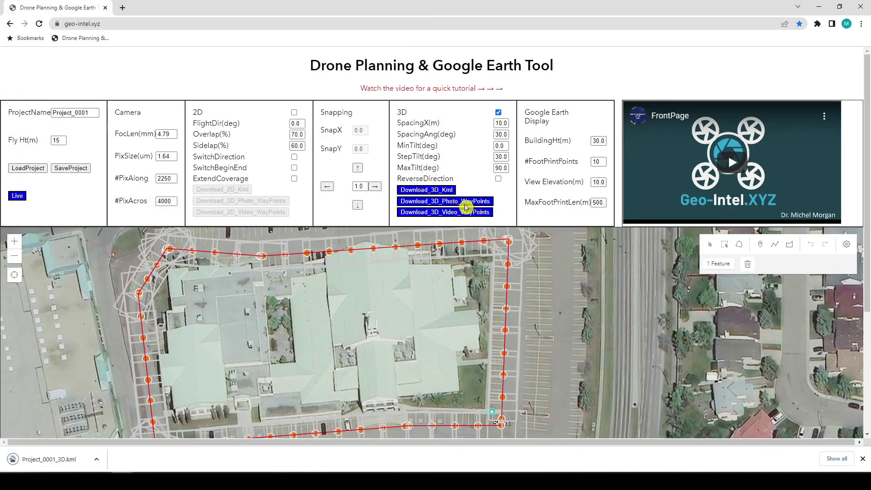
pyautogui.click(465, 201)
pyautogui.click(362, 229)
pyautogui.click(444, 212)
pyautogui.click(362, 230)
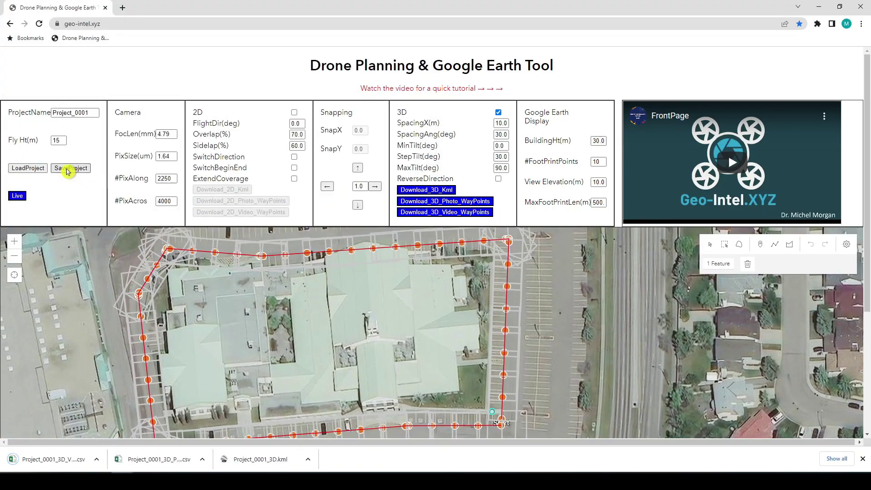
# Step: Save the project as Project_0001_3D.prj
pyautogui.click(68, 168)
pyautogui.click(174, 200)
pyautogui.write('_3D.prj')
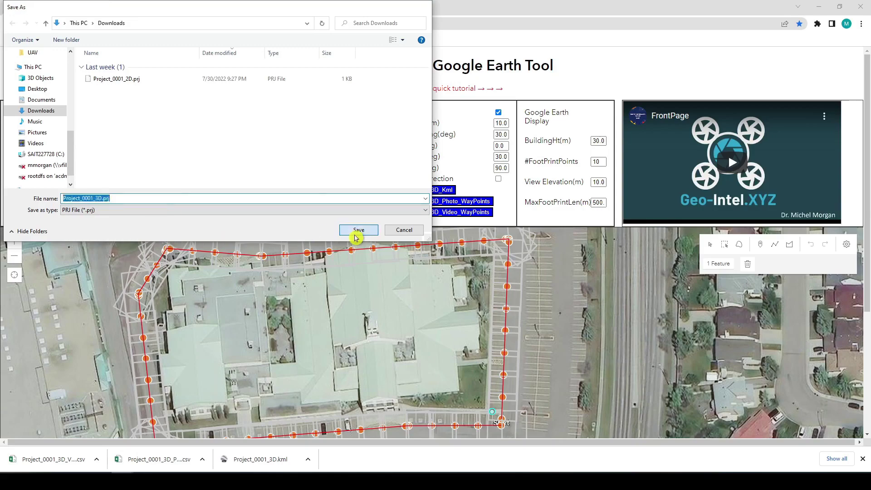
pyautogui.click(356, 231)
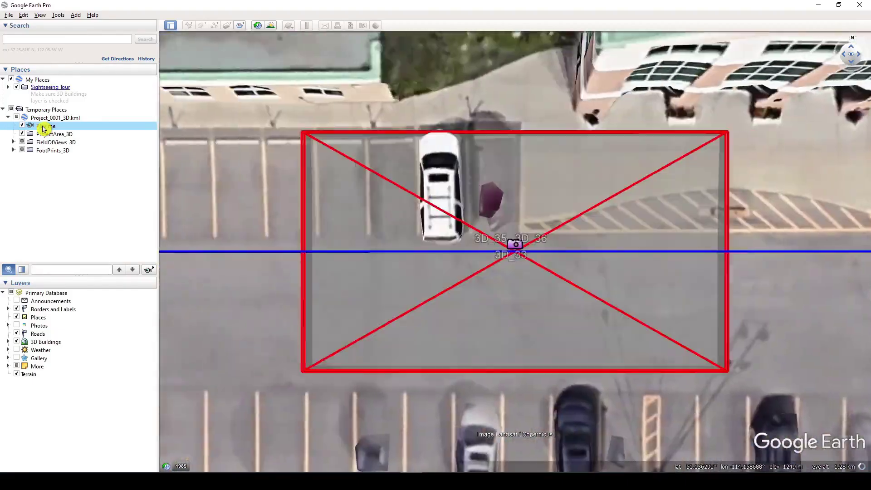